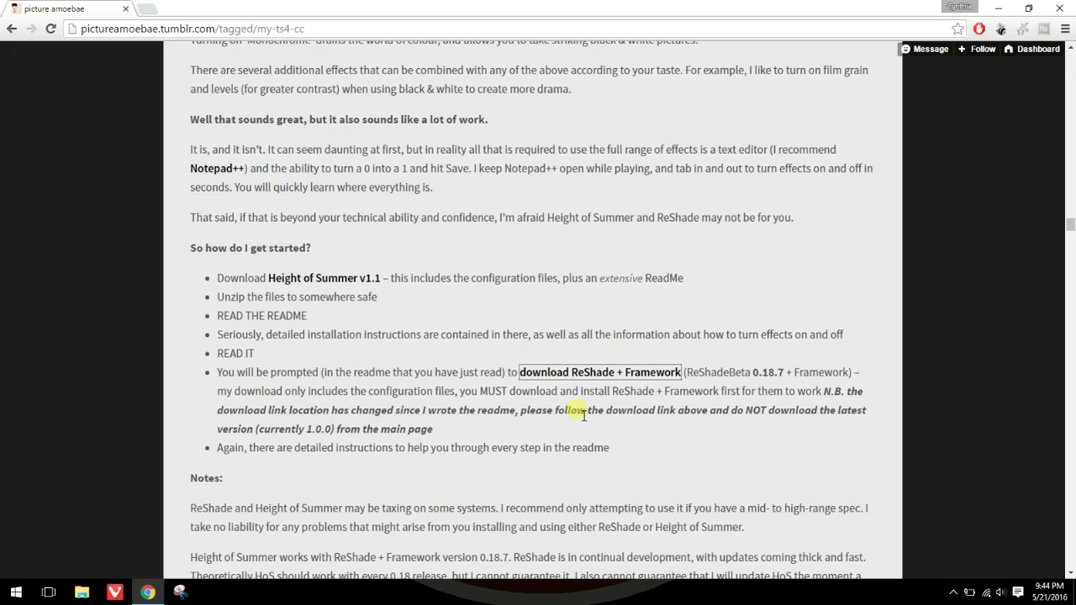
# Open the ReShade + Framework Dropbox download page from the Tumblr post's link
pyautogui.click(637, 375)
pyautogui.click(607, 383)
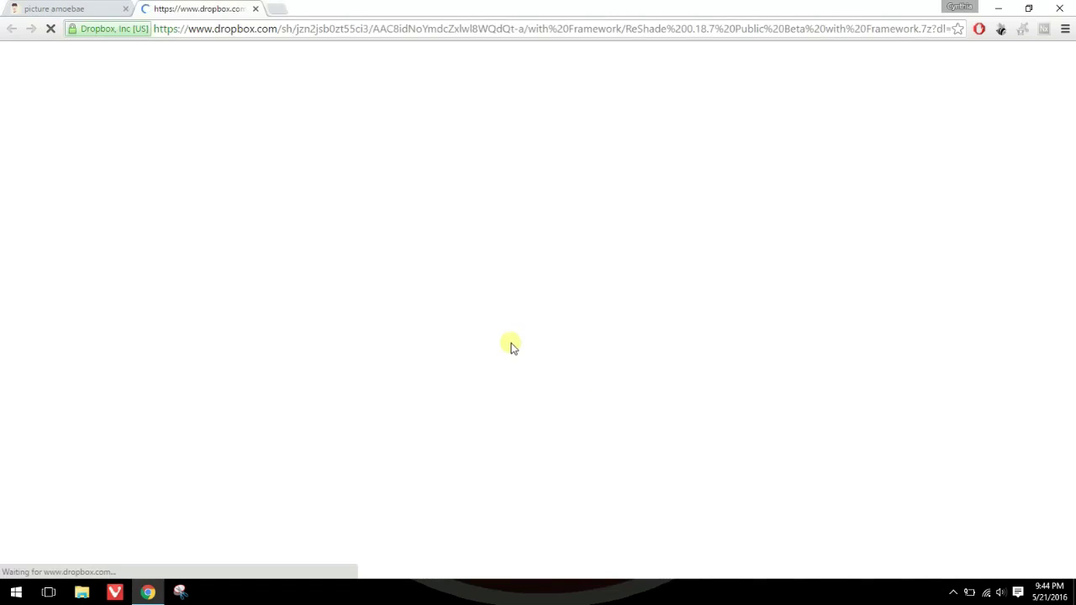
# Download the ReShade 0.18.7 with Framework archive from Dropbox, return to Tumblr, and open it
pyautogui.click(471, 304)
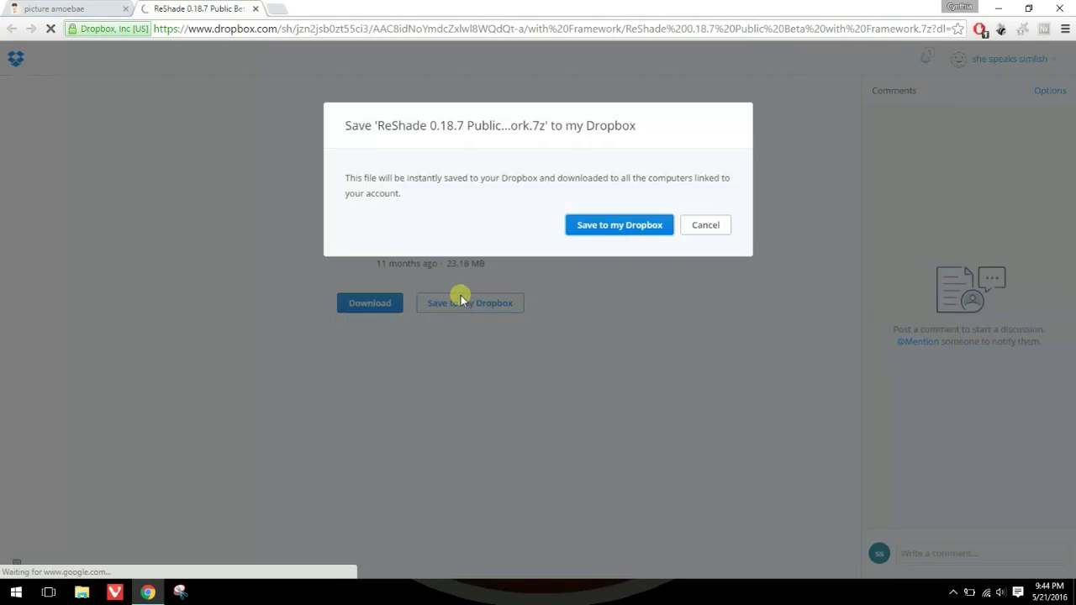
pyautogui.click(701, 233)
pyautogui.click(374, 305)
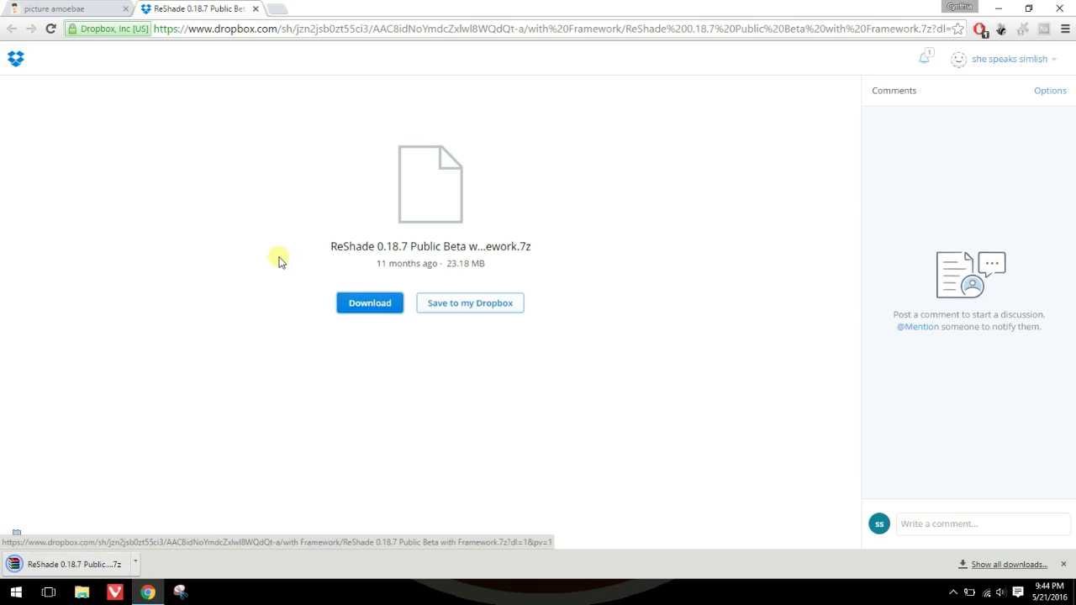
pyautogui.hotkey('ctrl', 'shift', 'Tab')
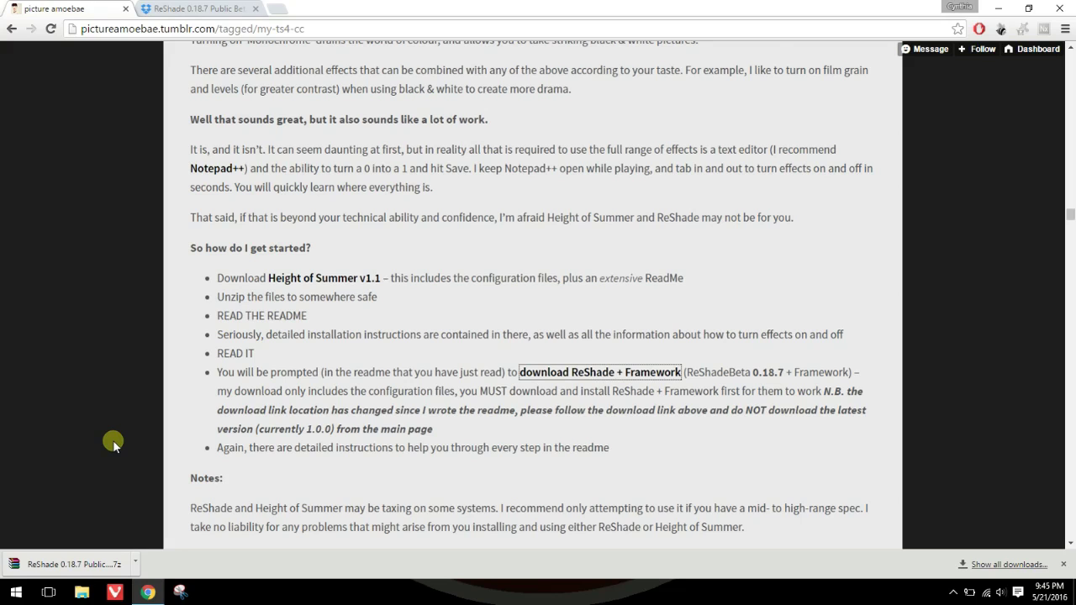
pyautogui.click(44, 556)
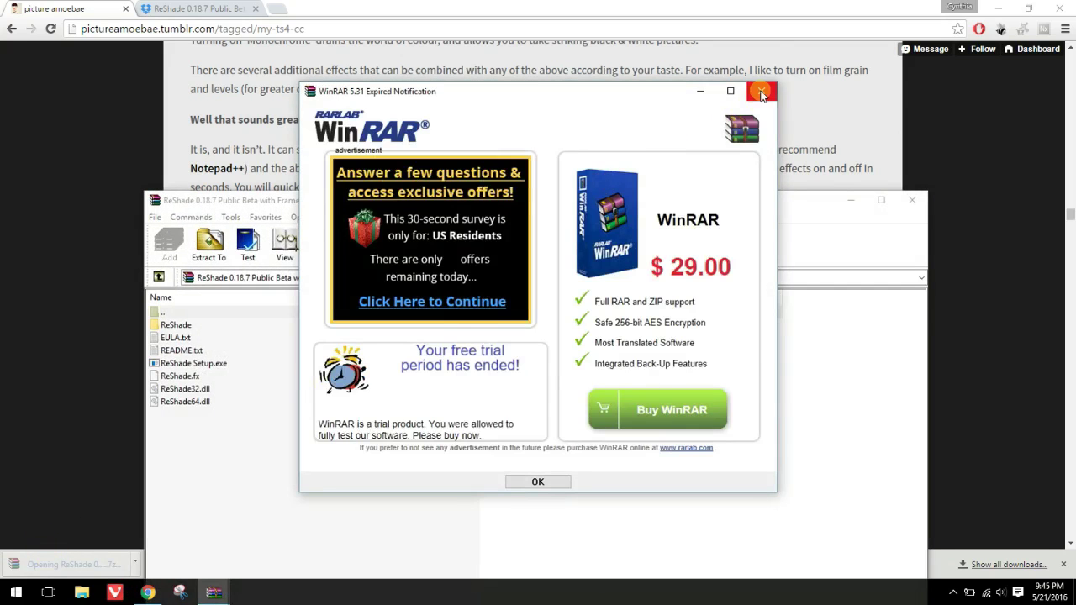
# Dismiss the WinRAR trial notice and run ReShade Setup.exe from the archive
pyautogui.click(760, 93)
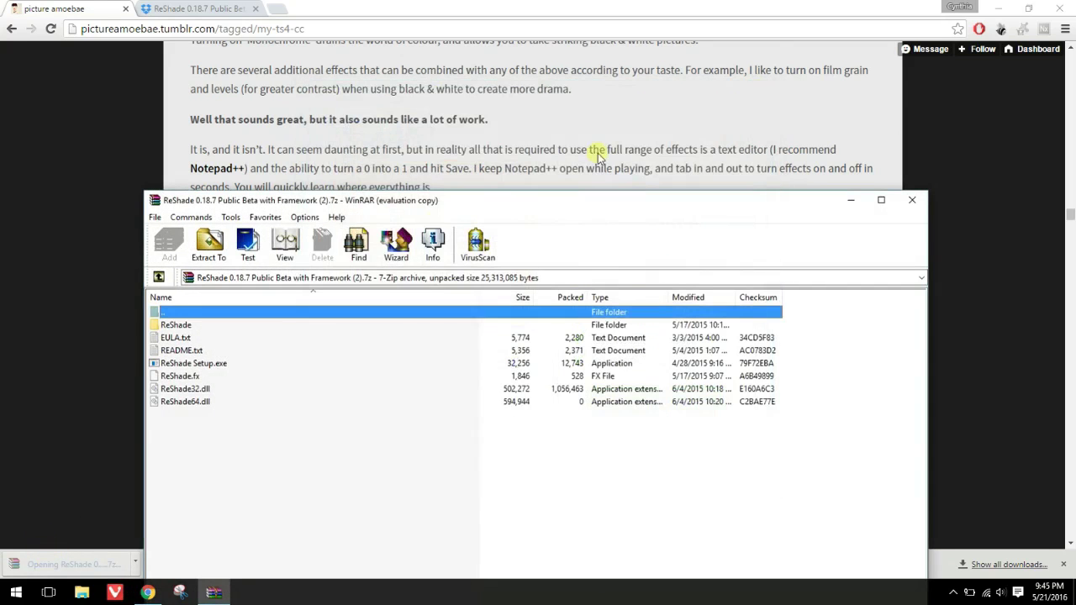
pyautogui.doubleClick(217, 367)
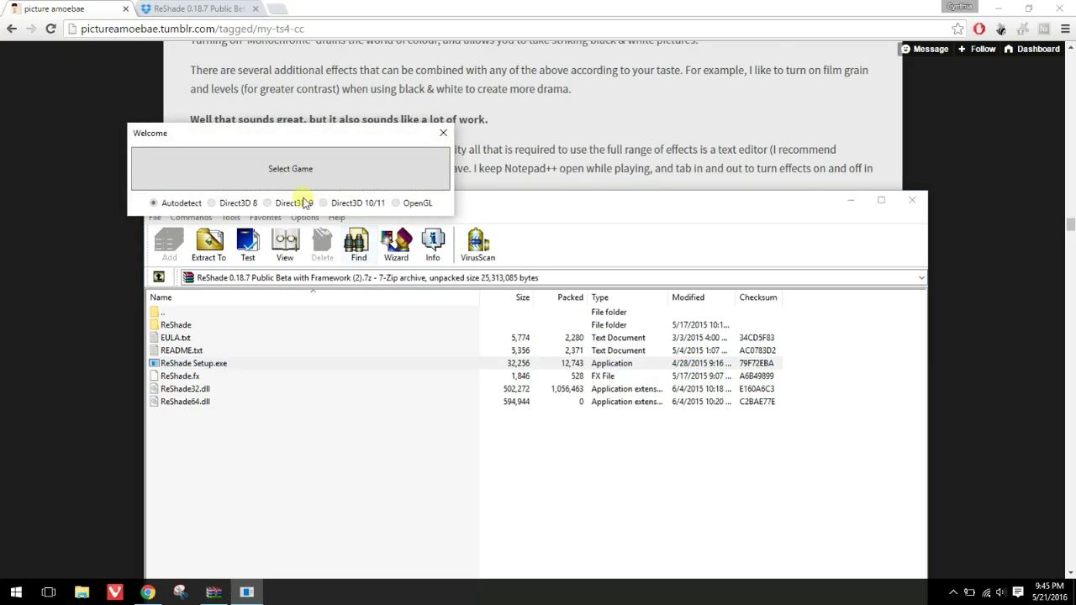
# Browse to Program Files (x86)\Origin Games\The Sims 4\Game\Bin in the game picker
pyautogui.click(293, 177)
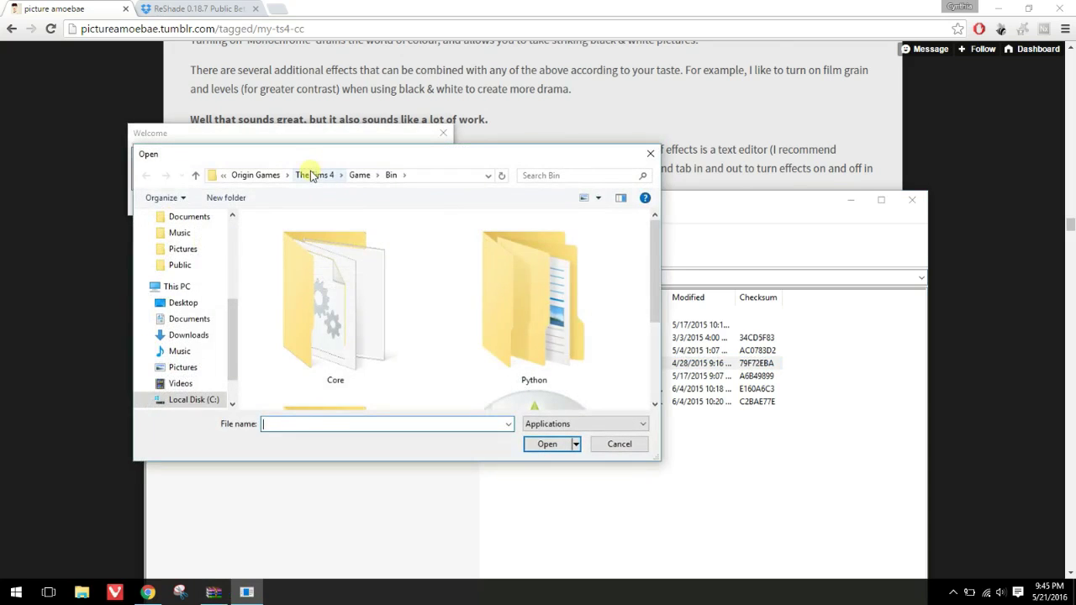
pyautogui.click(489, 177)
pyautogui.click(488, 177)
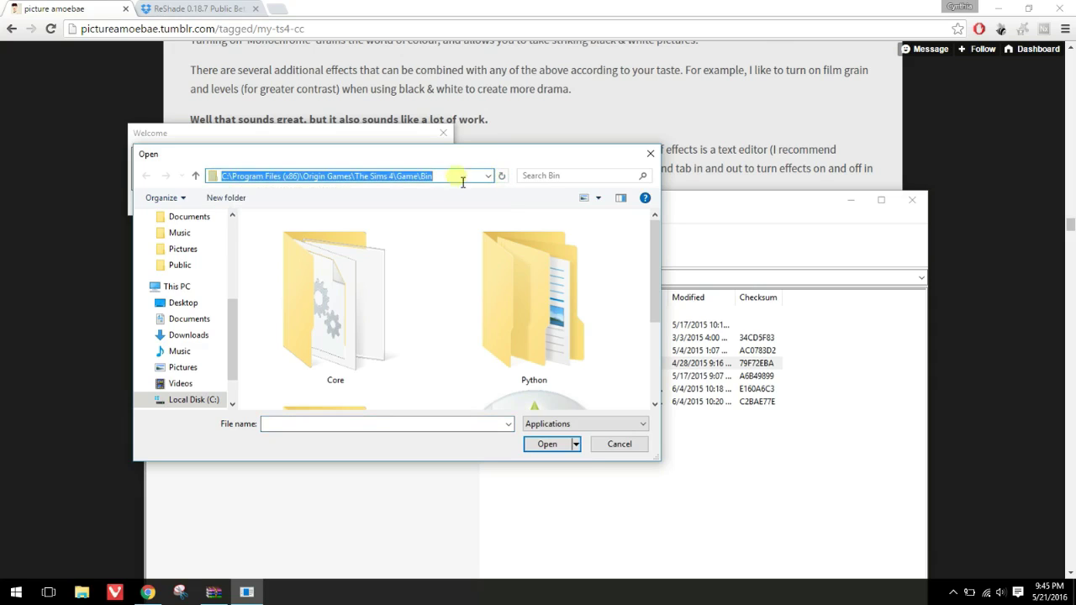
pyautogui.click(193, 398)
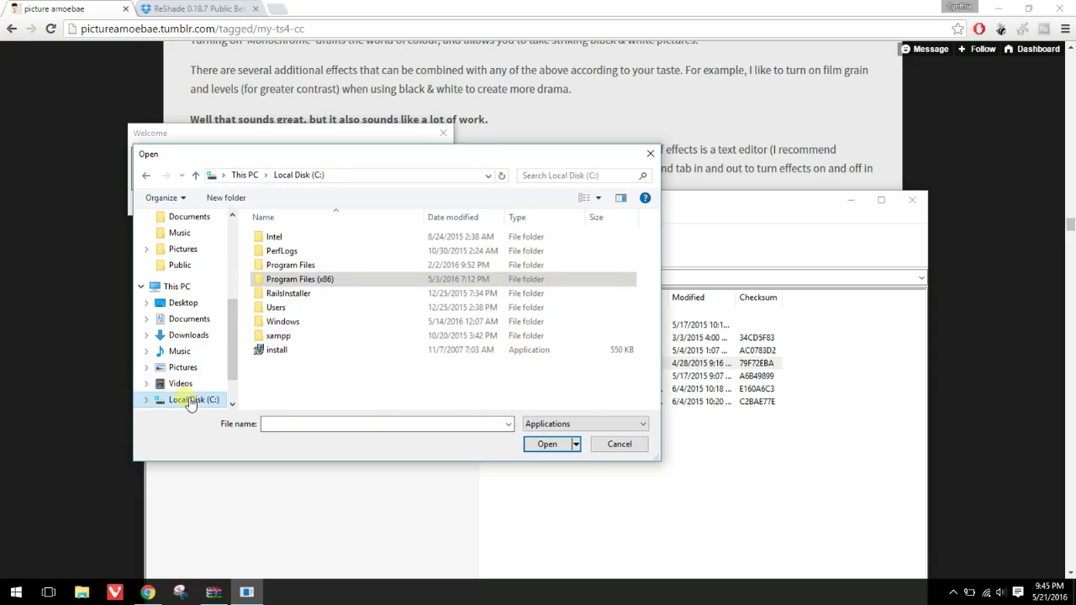
pyautogui.doubleClick(322, 282)
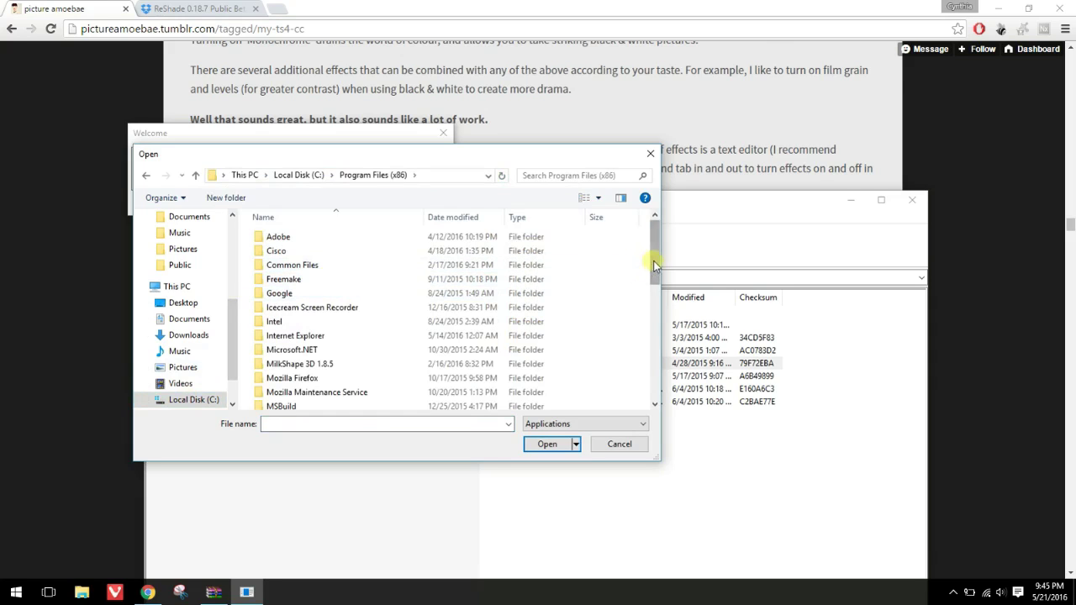
pyautogui.moveTo(655, 266); pyautogui.dragTo(655, 312)
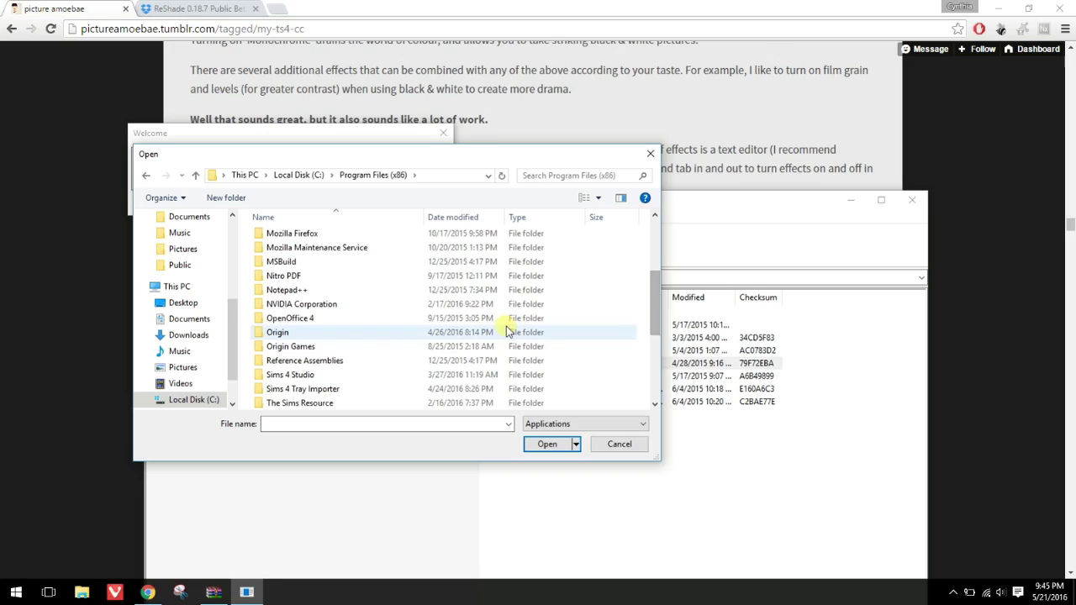
pyautogui.doubleClick(408, 348)
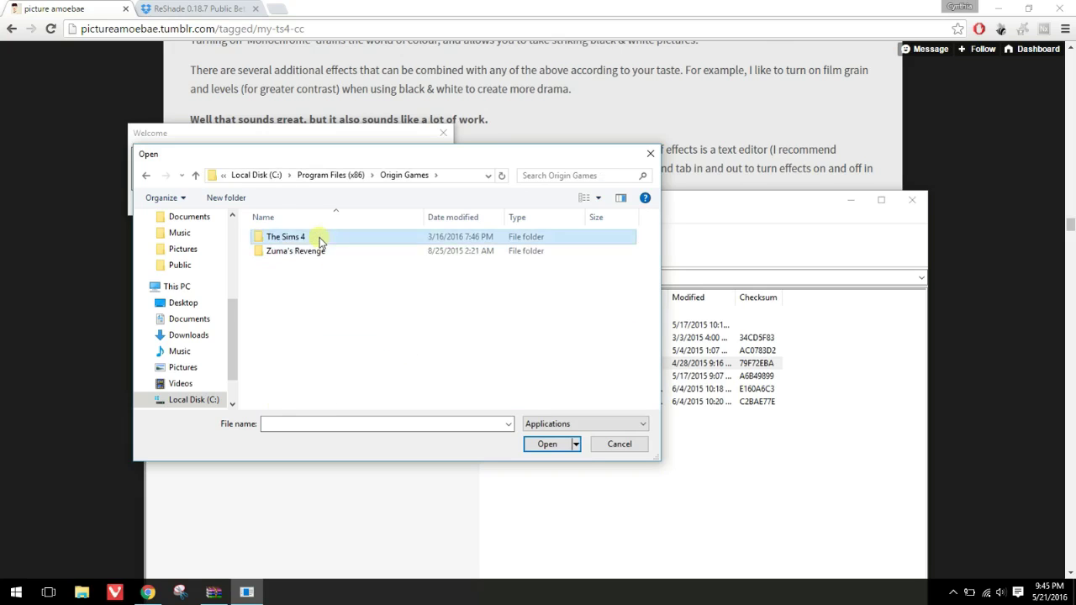
pyautogui.doubleClick(320, 237)
pyautogui.click(295, 321)
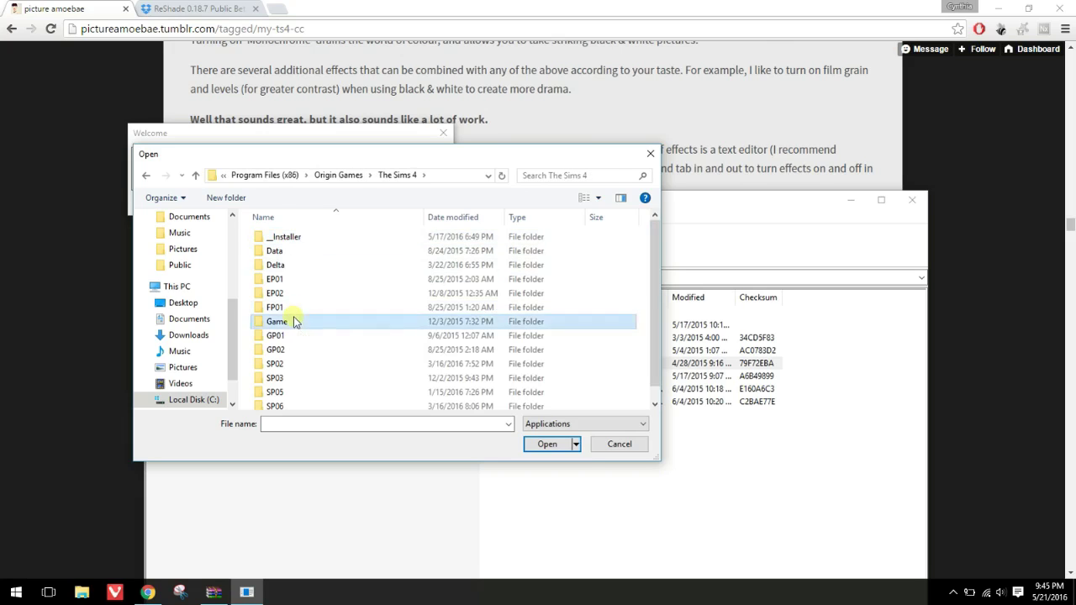
pyautogui.doubleClick(294, 321)
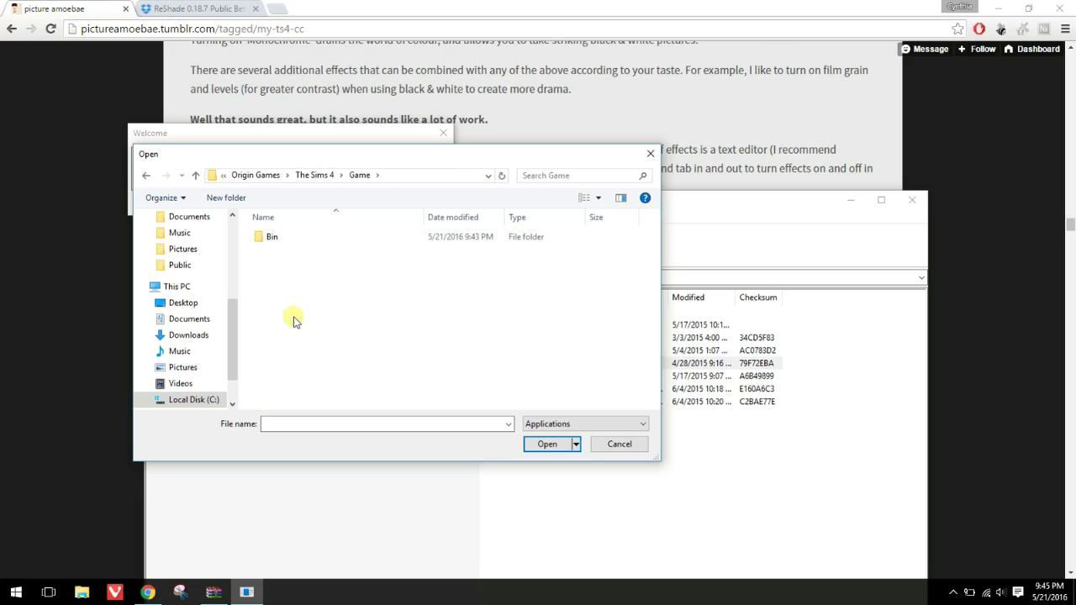
pyautogui.doubleClick(278, 239)
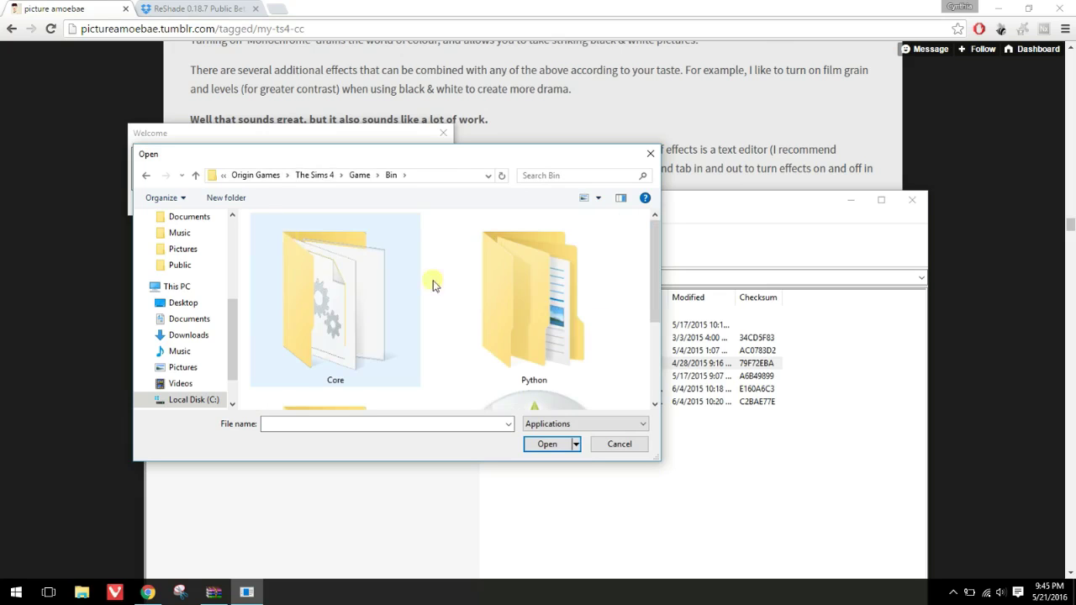
pyautogui.scroll(-2, 648, 373)
# Install ReShade for TS4 with Direct3D 9, overwriting the existing installation
pyautogui.doubleClick(551, 332)
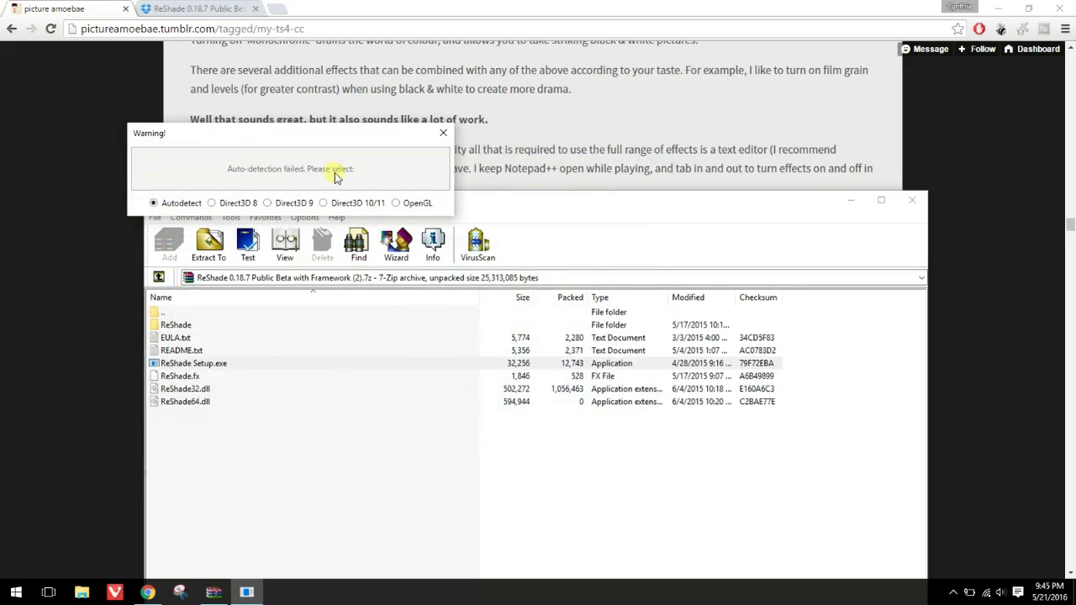
pyautogui.click(267, 204)
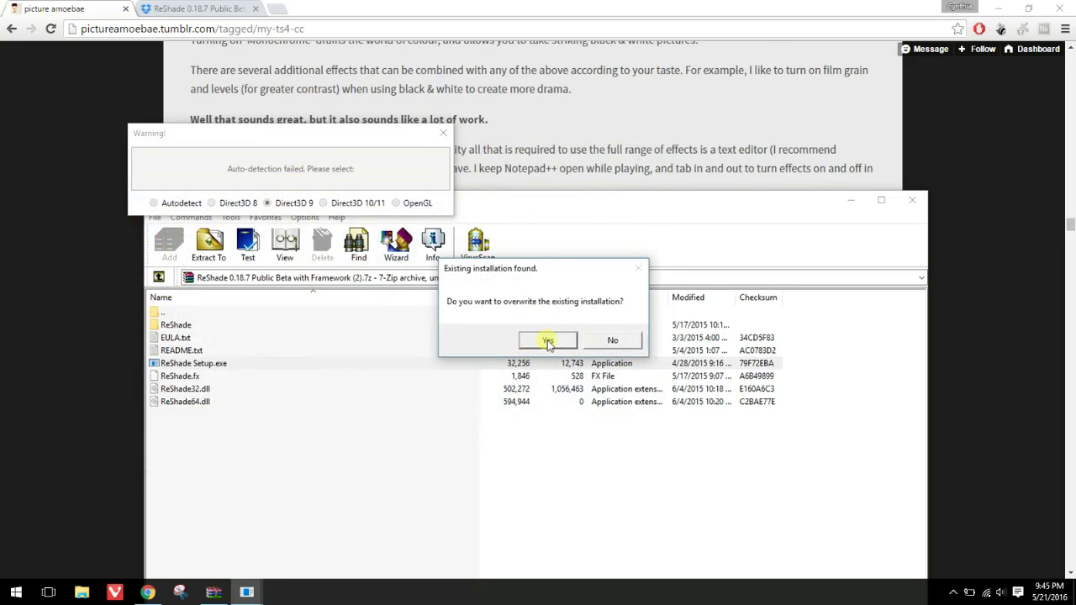
pyautogui.click(548, 342)
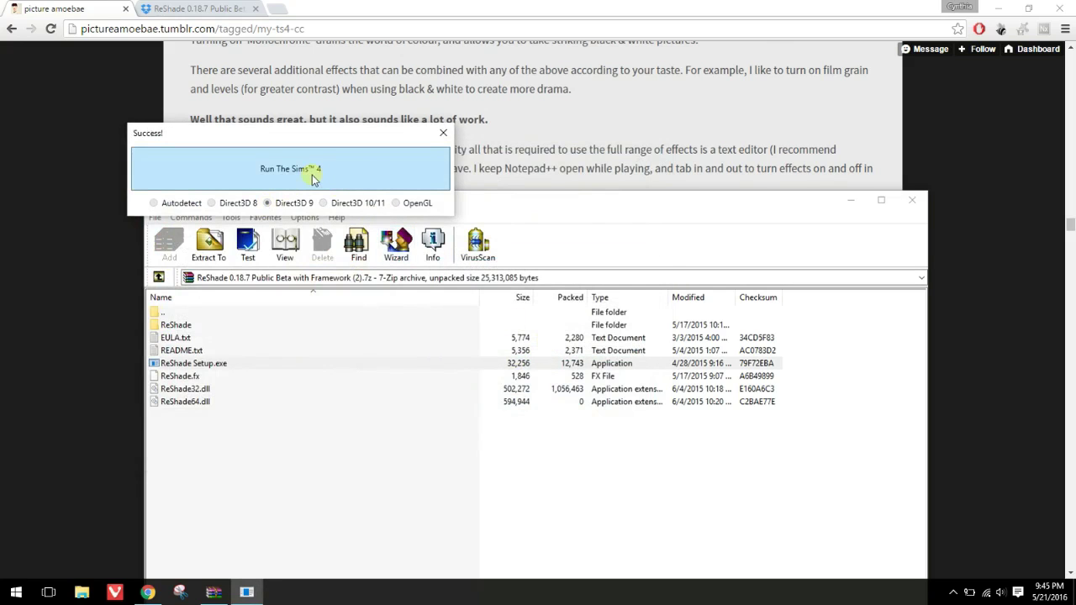
pyautogui.click(443, 133)
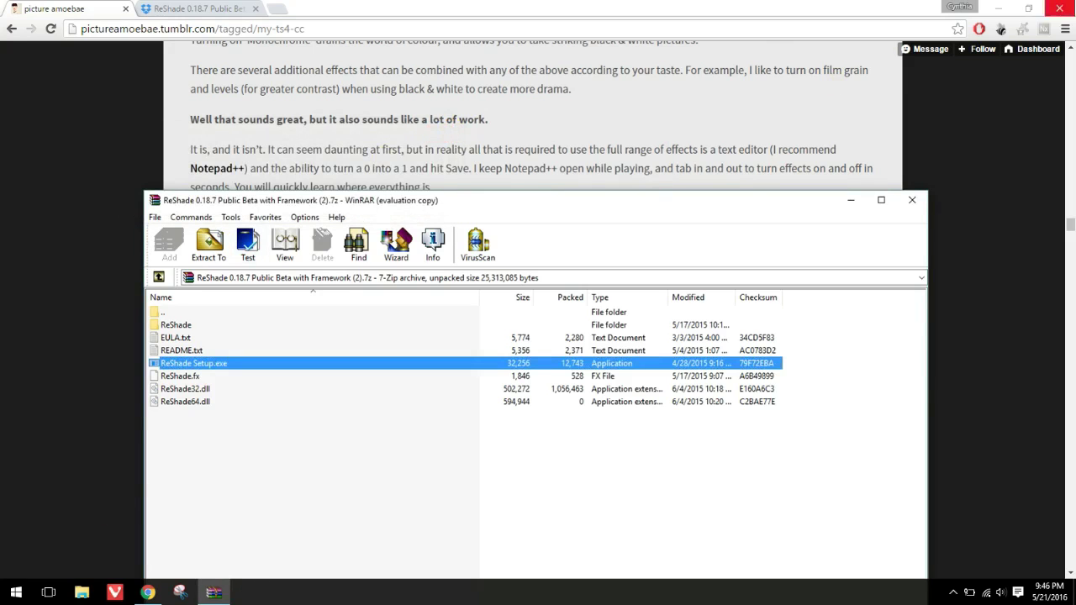
pyautogui.click(998, 8)
# Open Bin\ReShade and view the Common, CustomFX, GemFX and McFX settings files in Notepad
pyautogui.doubleClick(28, 160)
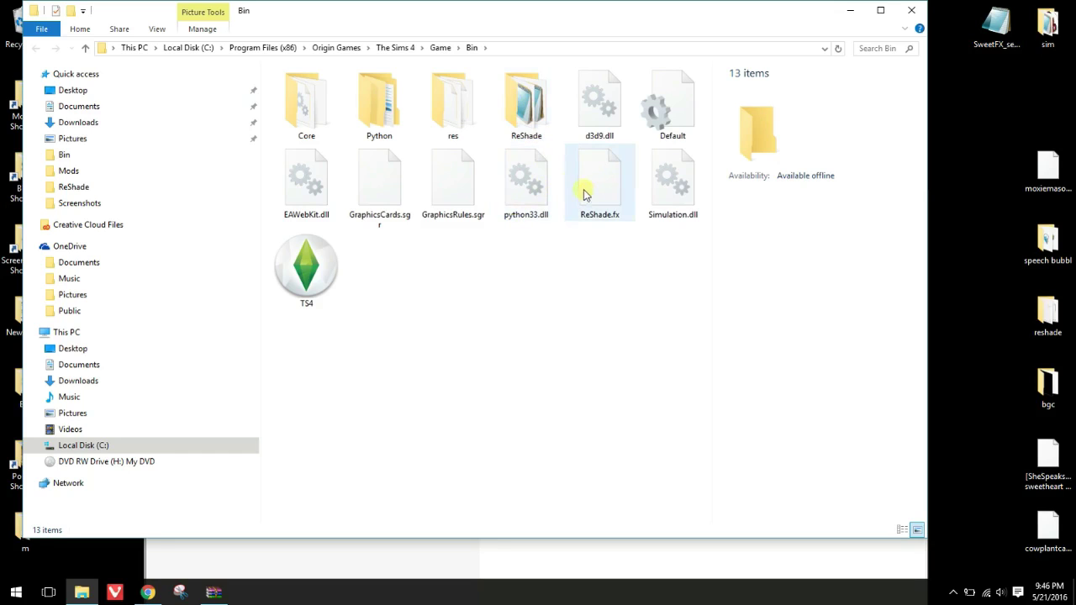
pyautogui.doubleClick(524, 101)
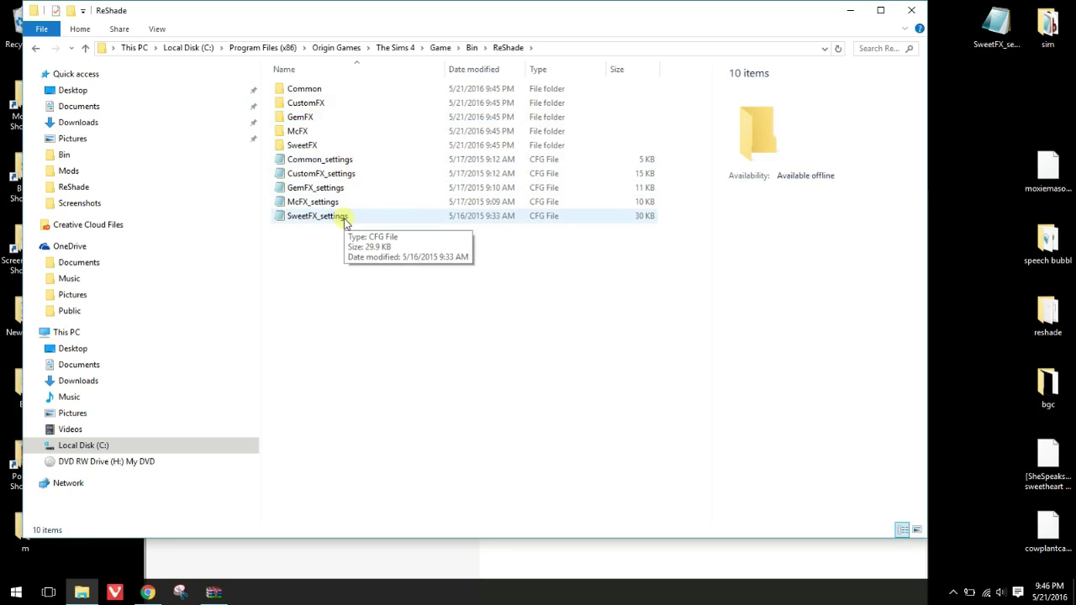
pyautogui.doubleClick(334, 162)
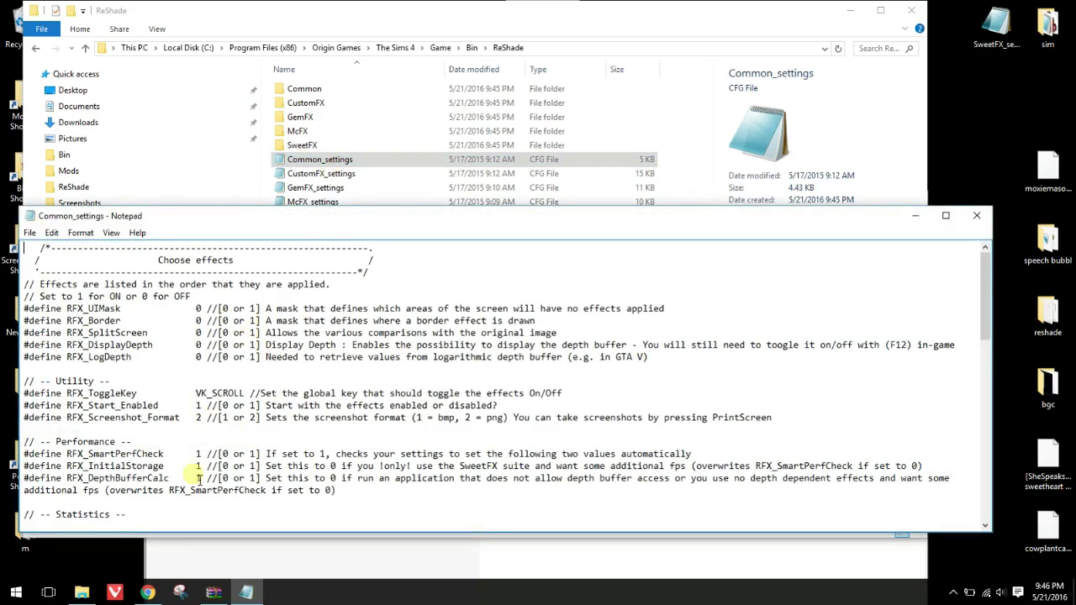
pyautogui.doubleClick(321, 174)
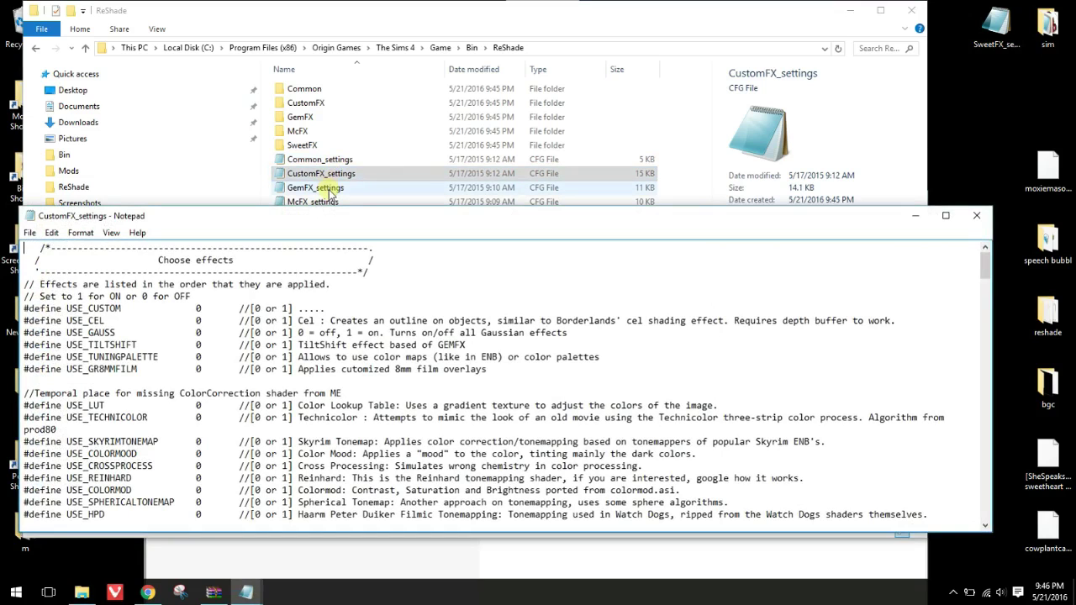
pyautogui.doubleClick(320, 189)
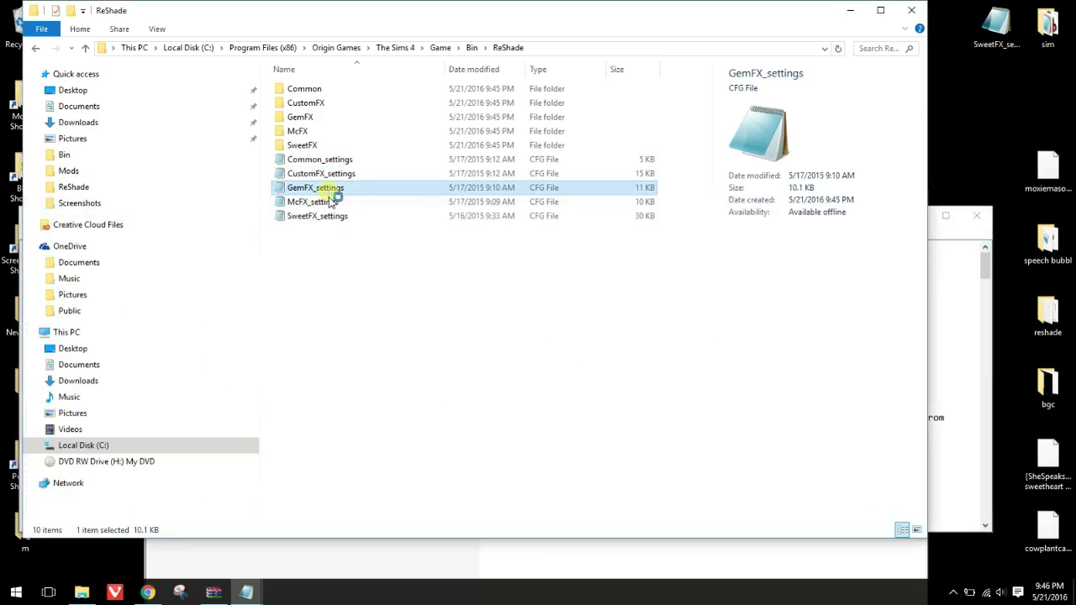
pyautogui.doubleClick(324, 202)
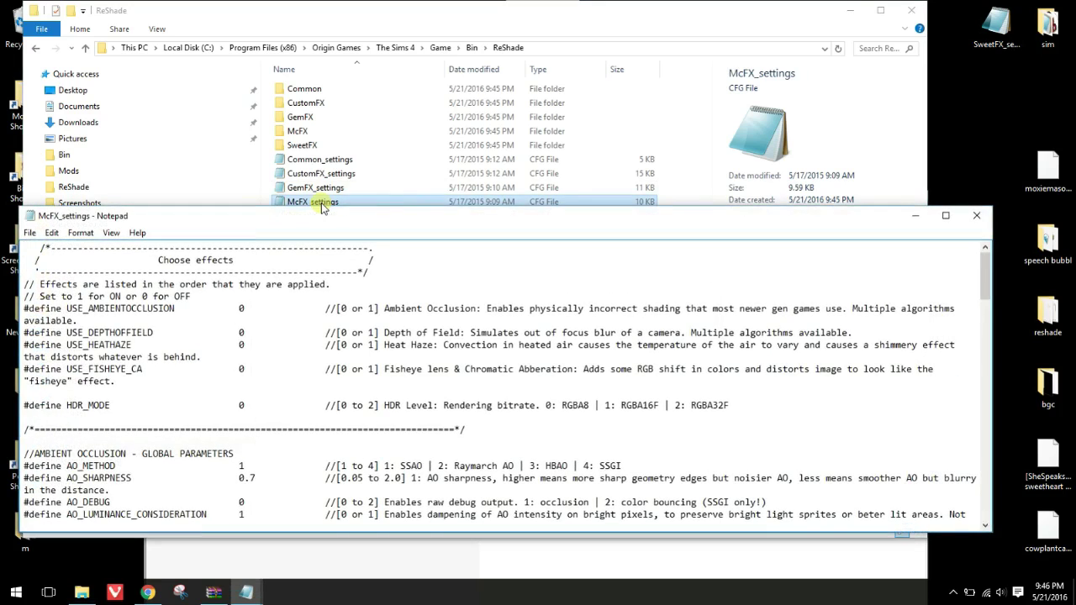
# Set USE_EXPLOSION to 1 in SweetFX_settings, save it, and launch The Sims 4
pyautogui.click(685, 168)
pyautogui.doubleClick(315, 216)
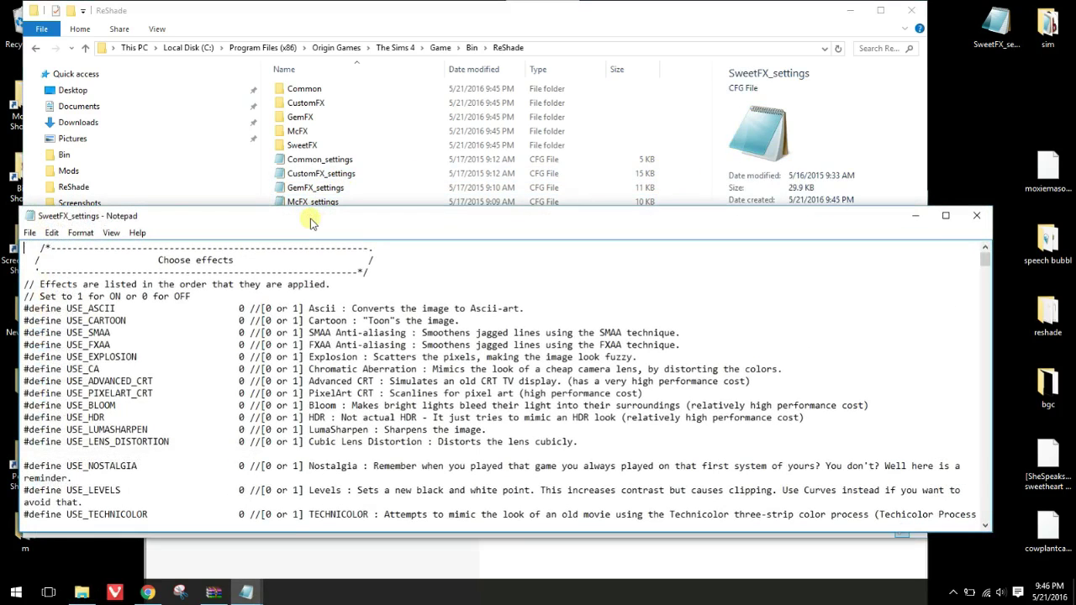
pyautogui.click(946, 215)
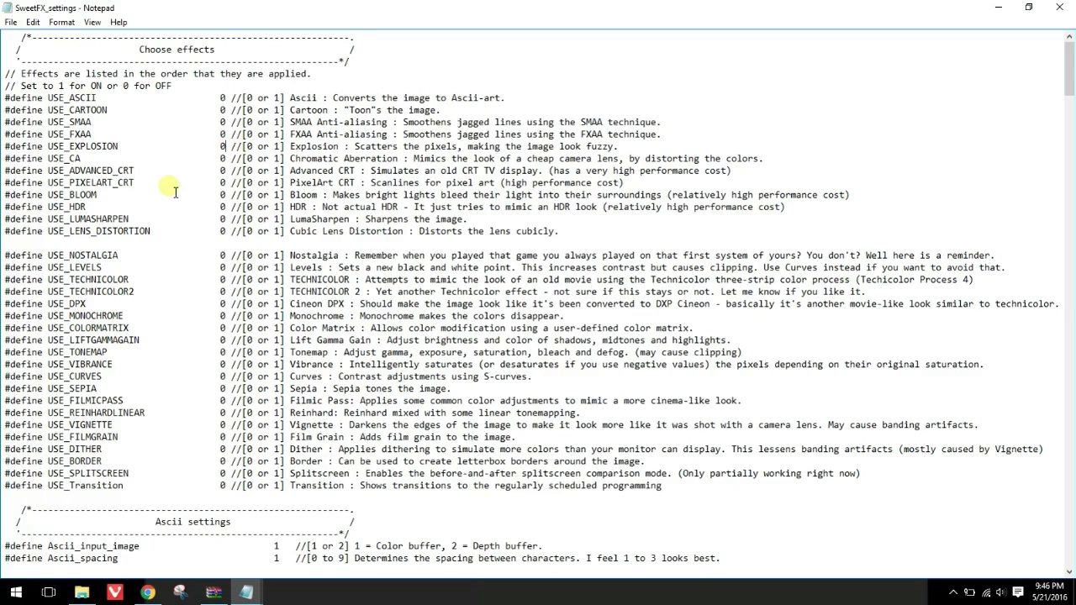
pyautogui.press('BackSpace')
pyautogui.write('1')
pyautogui.click(12, 22)
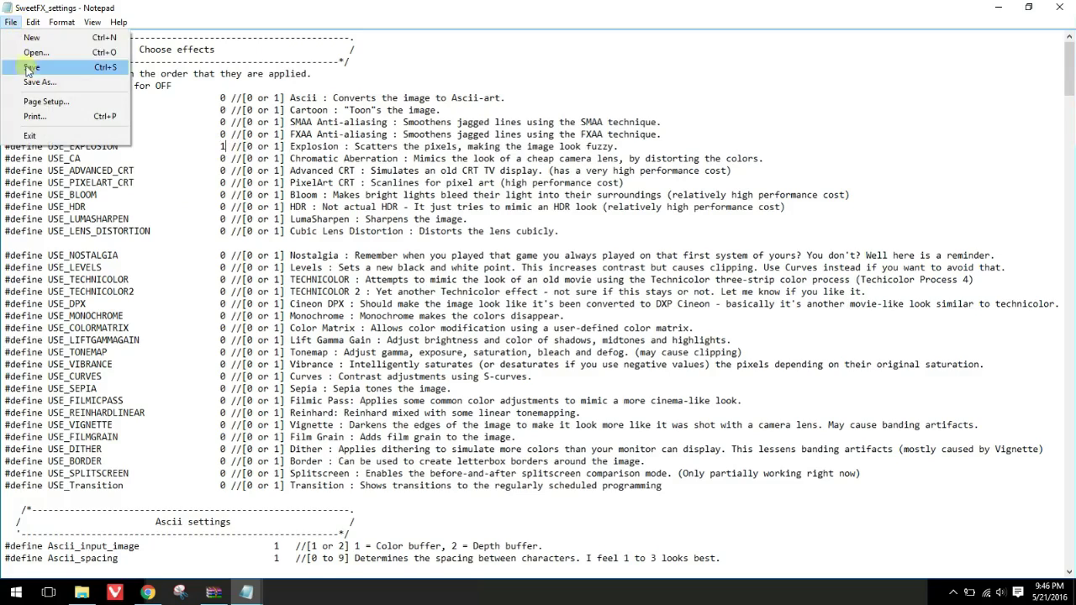
pyautogui.click(30, 67)
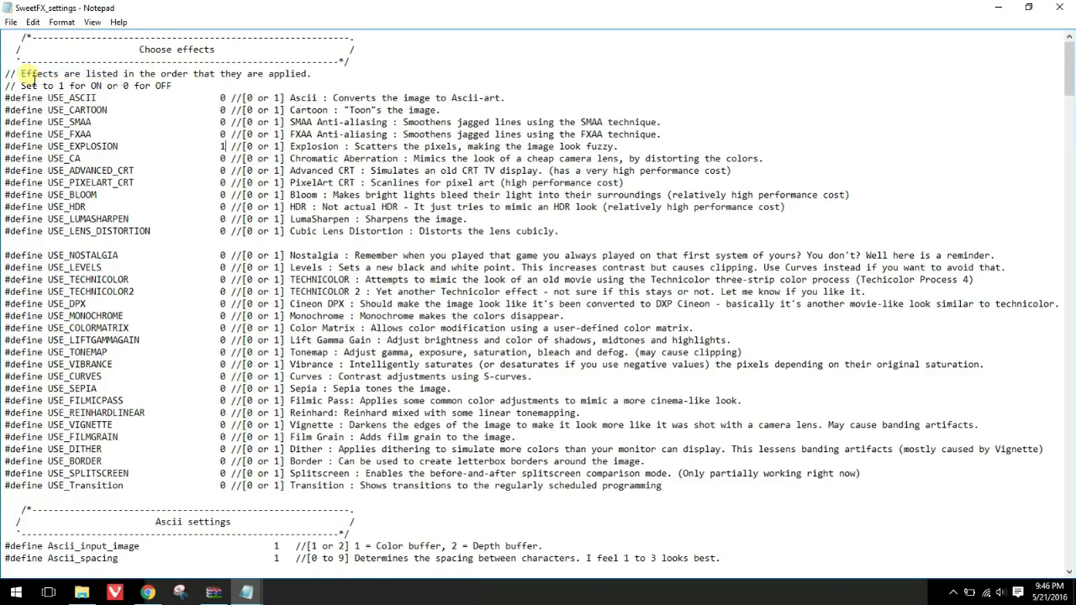
pyautogui.press('super')
pyautogui.click(567, 219)
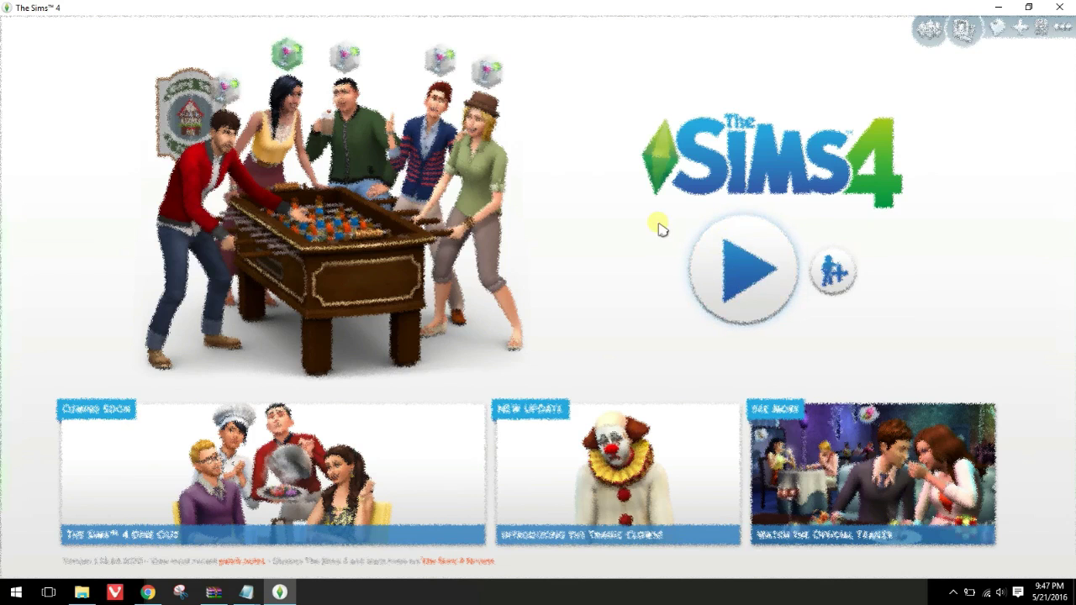
# Exit The Sims 4 from its main menu and confirm in the Exit Game dialog
pyautogui.click(1059, 7)
pyautogui.click(641, 360)
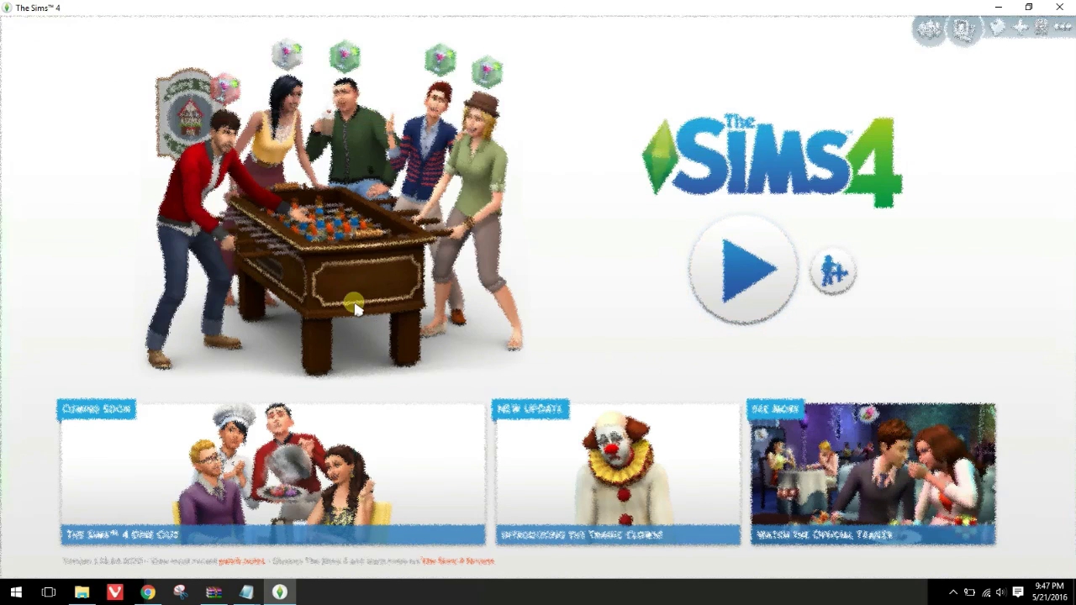
# Close the Common_settings, GemFX_settings and other extra Notepad windows
pyautogui.moveTo(243, 595)
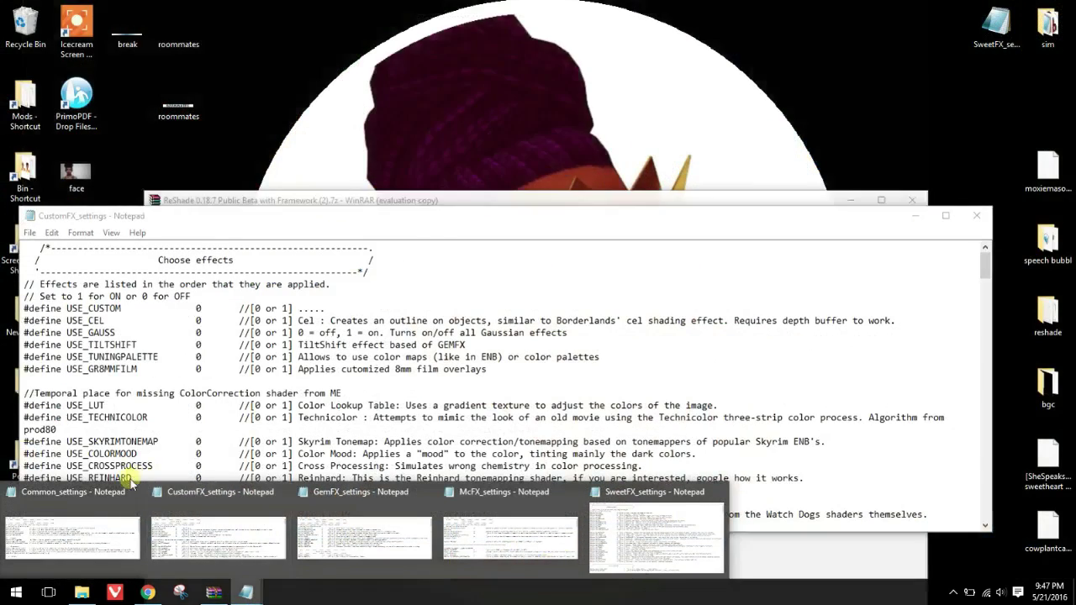
pyautogui.click(134, 491)
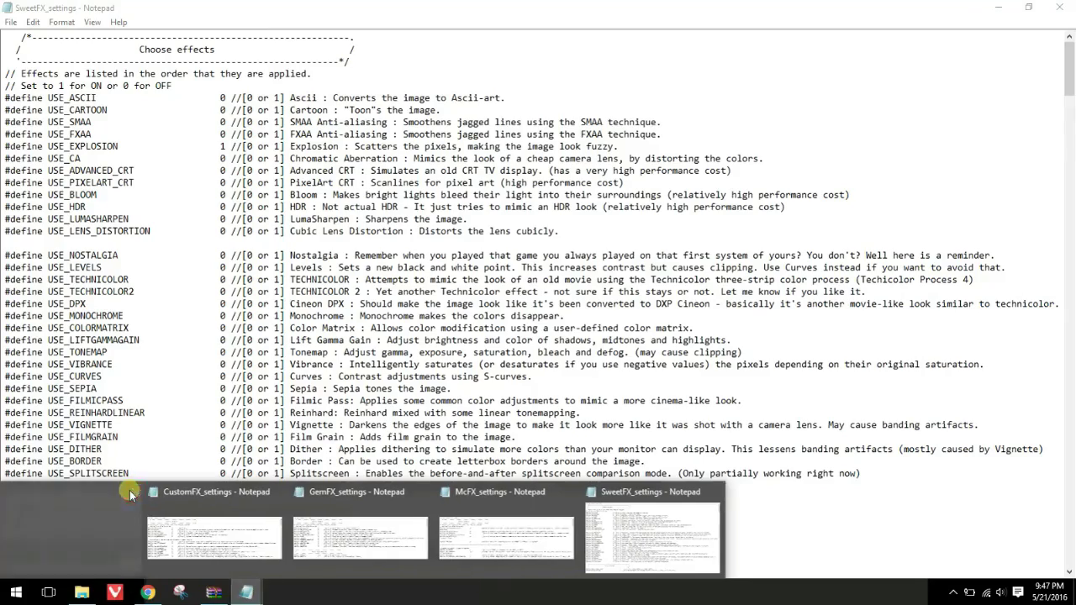
pyautogui.click(148, 504)
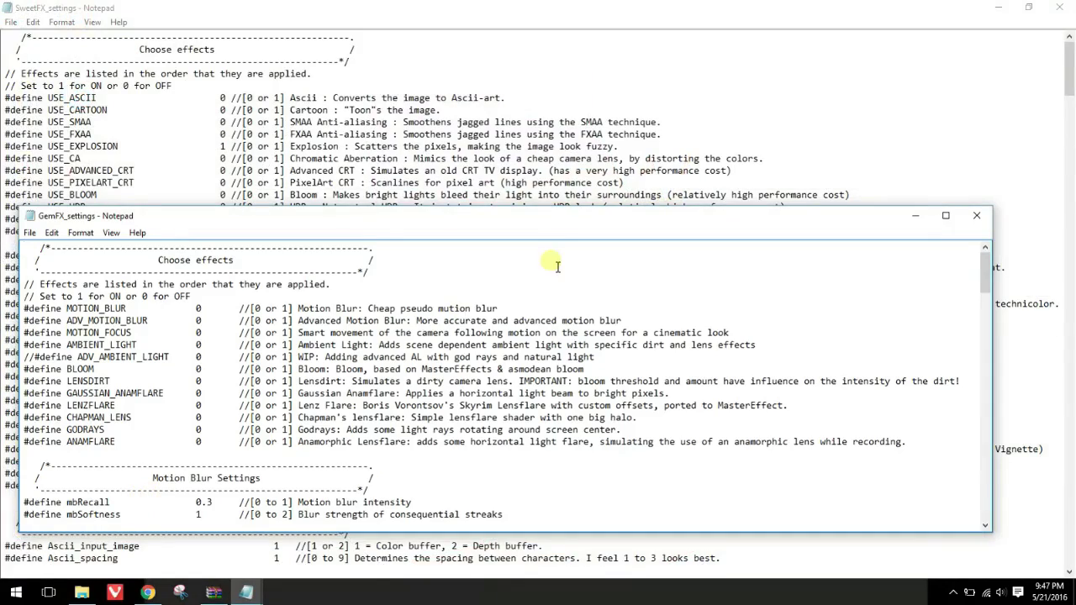
pyautogui.click(976, 215)
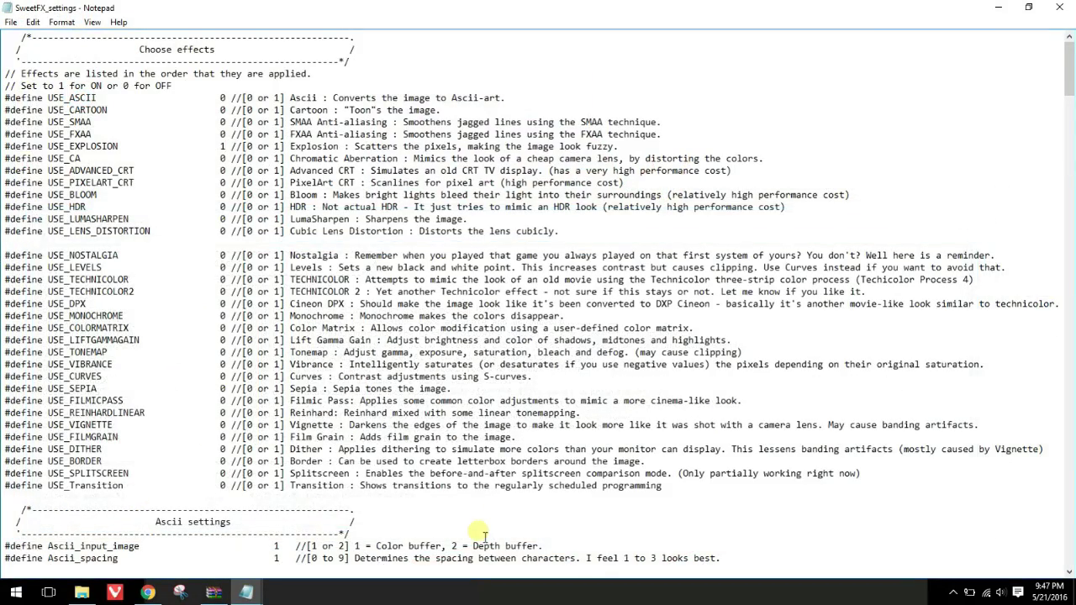
pyautogui.click(309, 491)
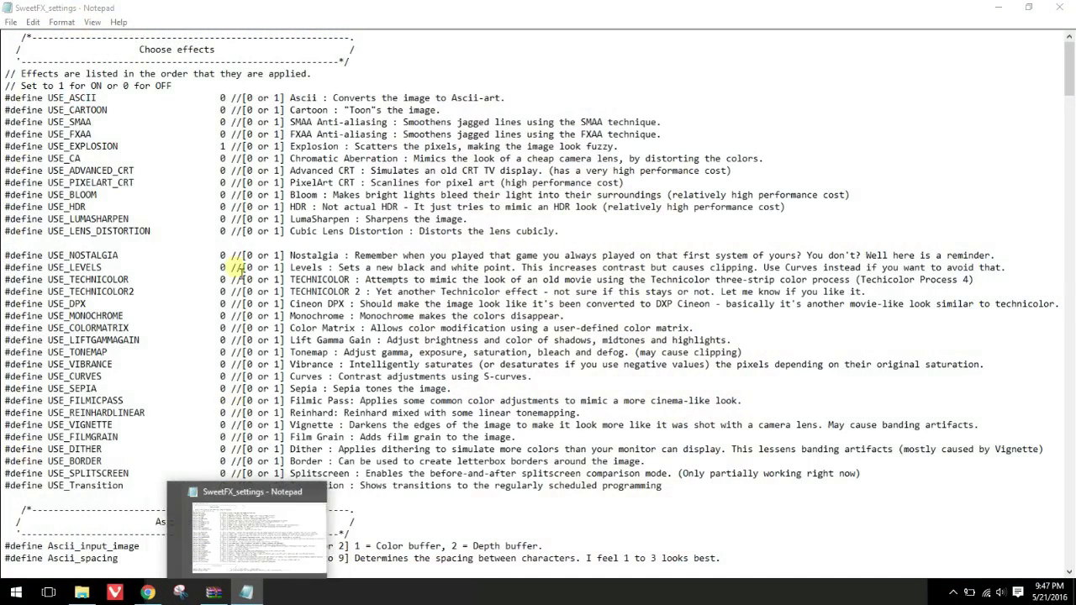
# Set USE_EXPLOSION to 0 and USE_MONOCHROME to 1, save, and relaunch The Sims 4
pyautogui.click(227, 147)
pyautogui.press('BackSpace')
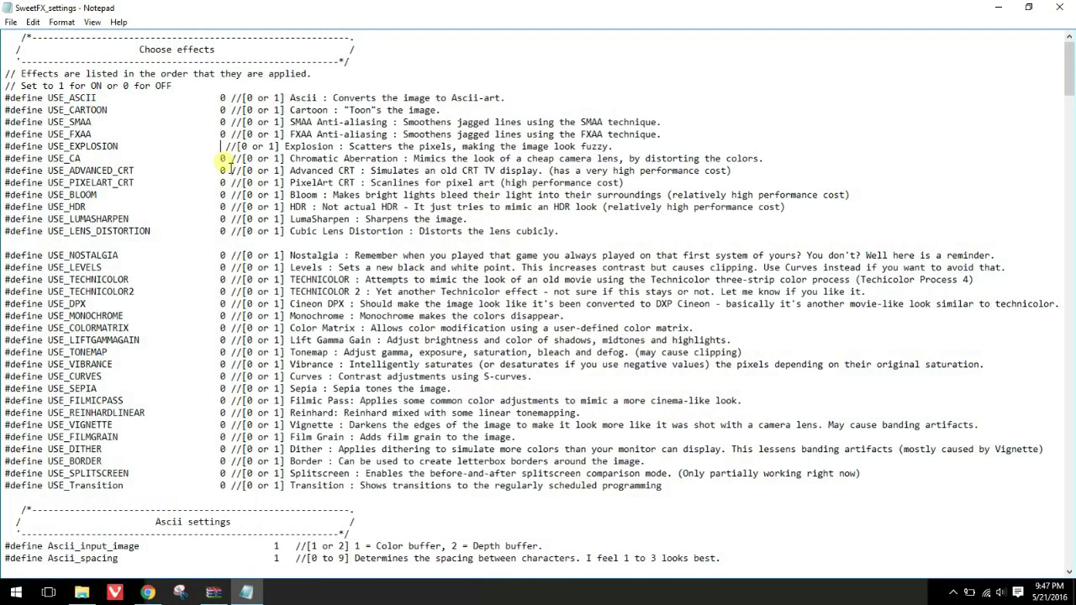
pyautogui.write('0')
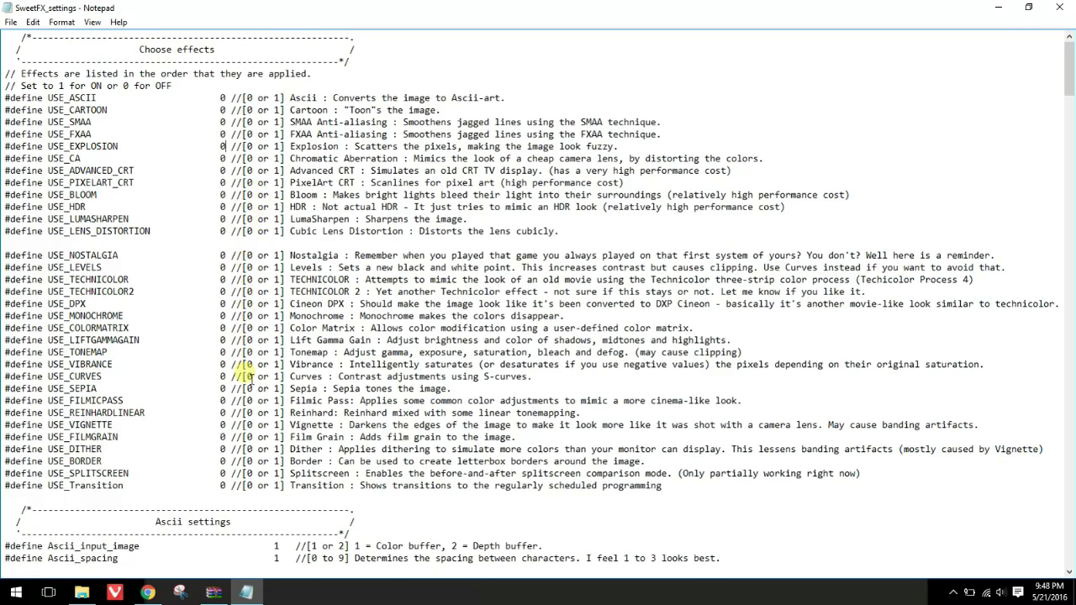
pyautogui.click(232, 316)
pyautogui.press('BackSpace')
pyautogui.press('BackSpace')
pyautogui.write('1')
pyautogui.click(11, 22)
pyautogui.click(34, 67)
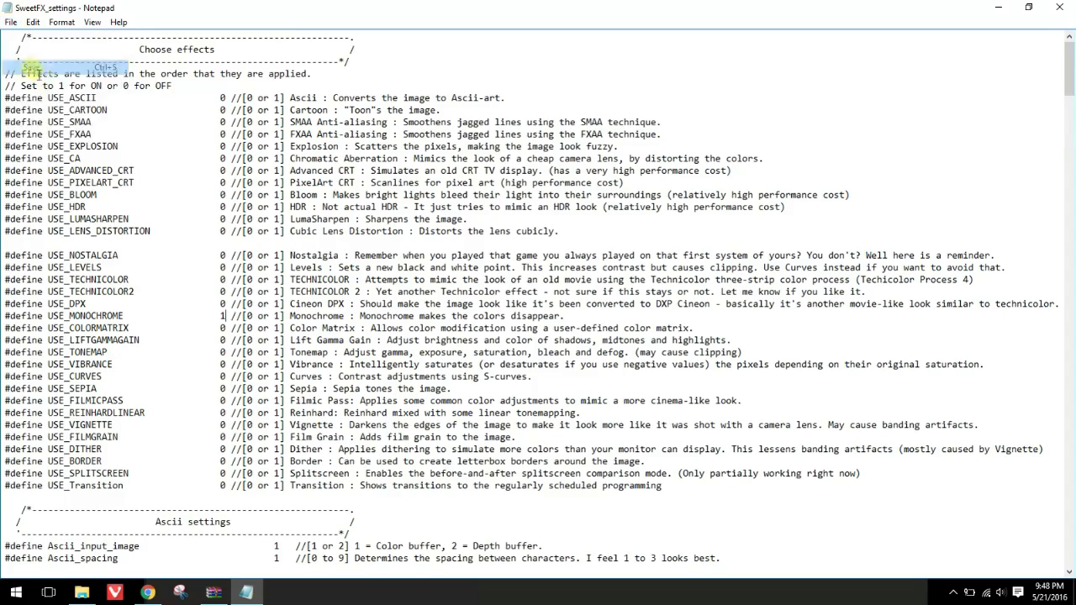
pyautogui.press('super')
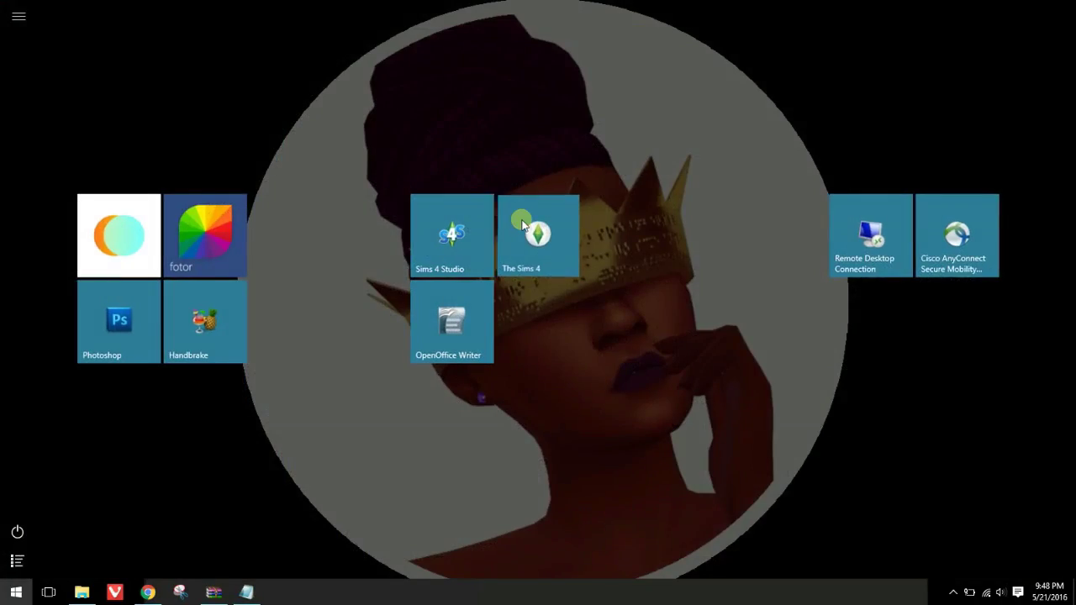
pyautogui.click(527, 225)
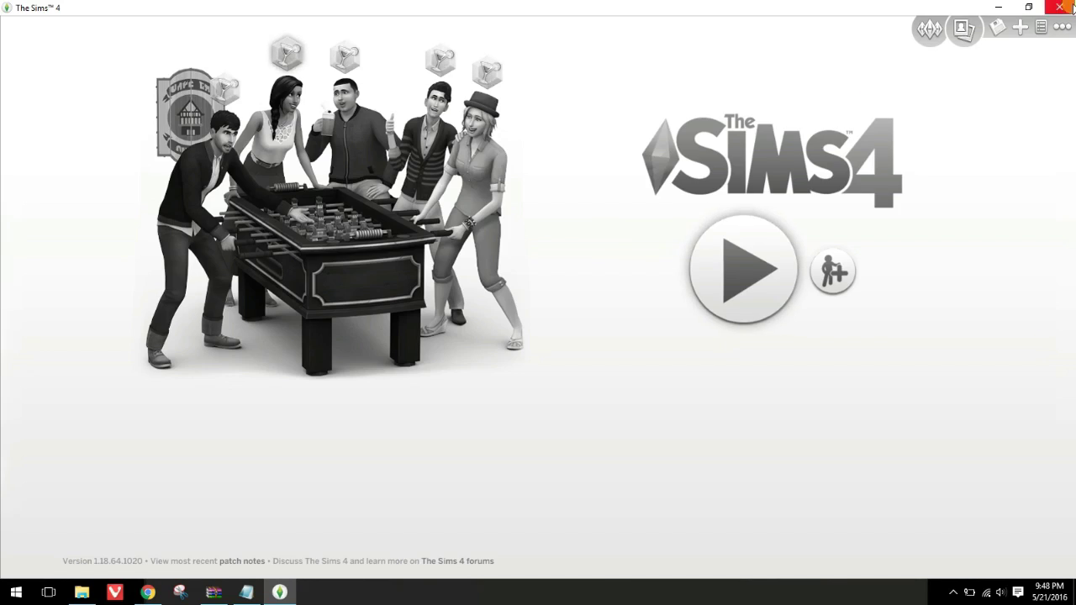
# After viewing the greyscale loading screen, exit The Sims 4 and confirm
pyautogui.click(1061, 8)
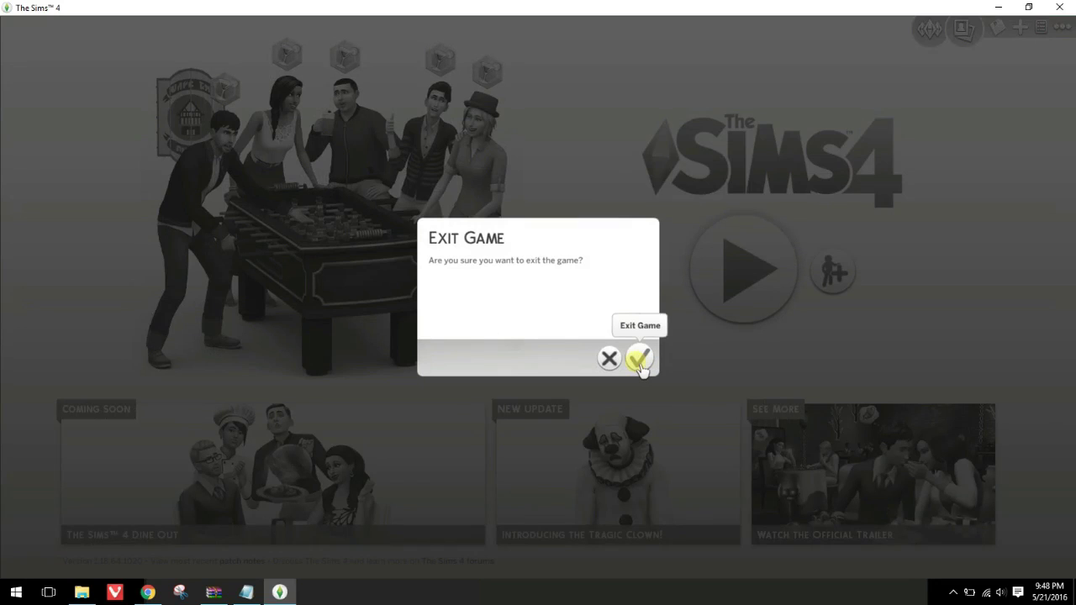
pyautogui.click(639, 359)
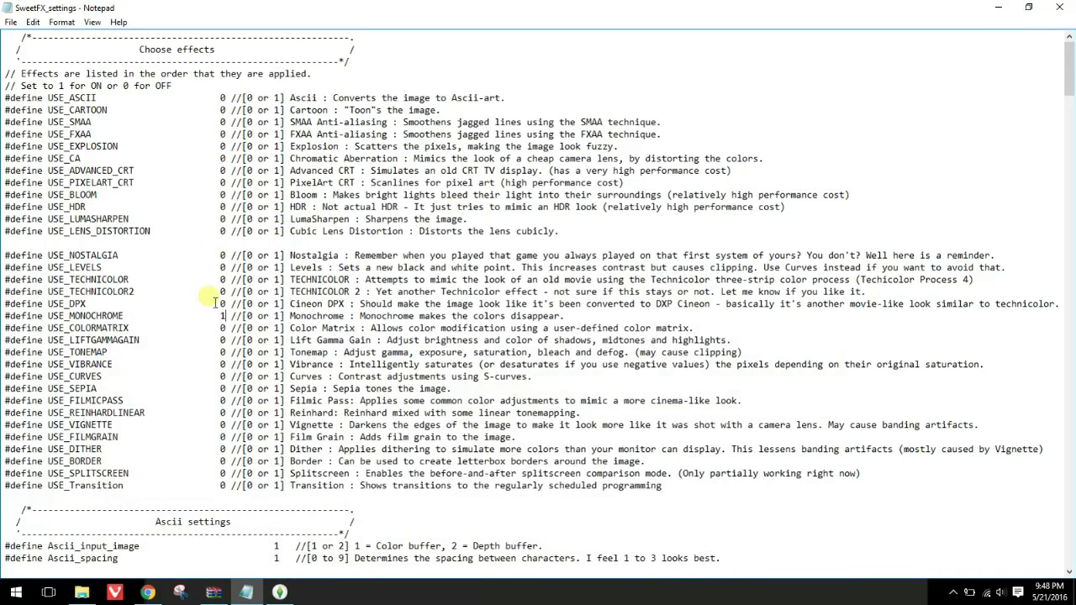
# Set USE_MONOCHROME back to 0 and USE_DPX to 1
pyautogui.press('BackSpace')
pyautogui.write('0')
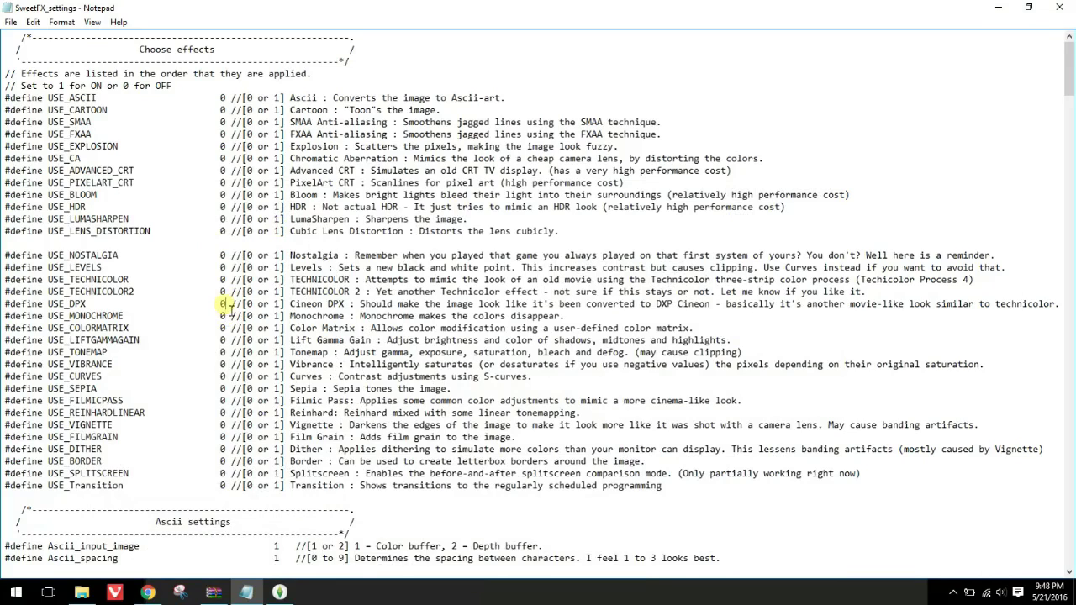
pyautogui.click(225, 307)
pyautogui.press('BackSpace')
pyautogui.write('1')
# Set USE_FILMICPASS, USE_DITHER and USE_SPLITSCREEN to 1 and save the file
pyautogui.click(228, 403)
pyautogui.press('BackSpace')
pyautogui.write('1')
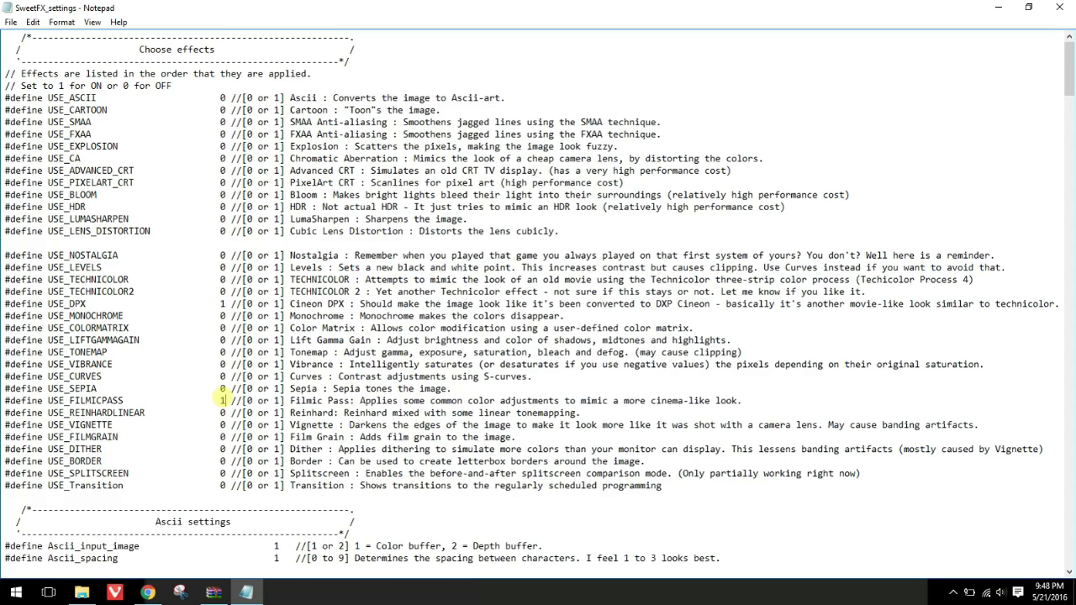
pyautogui.press('BackSpace')
pyautogui.write('1')
pyautogui.press('BackSpace')
pyautogui.write('1')
pyautogui.click(11, 21)
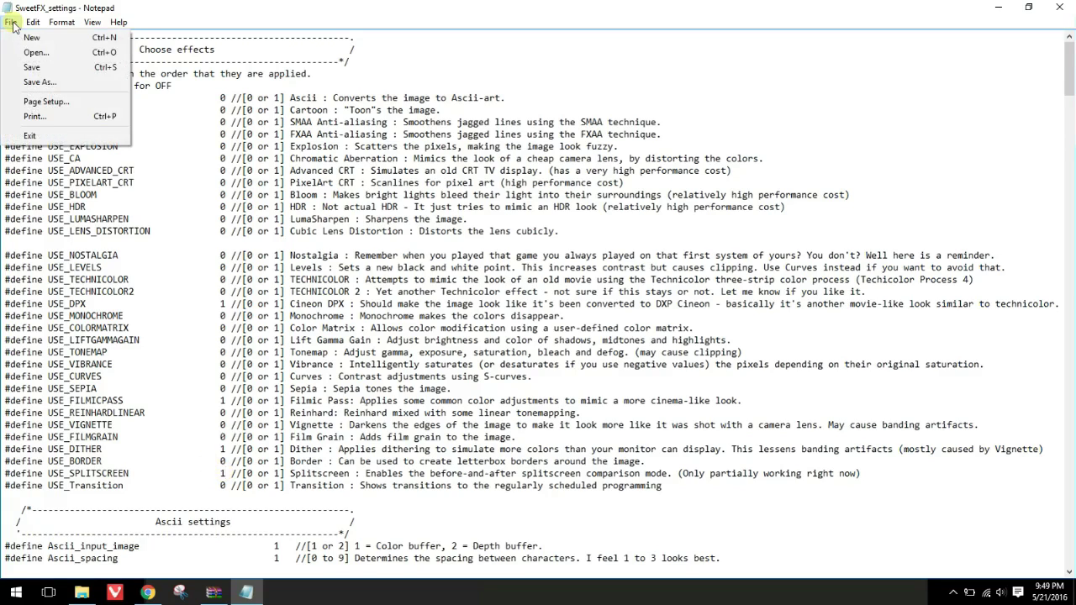
pyautogui.click(30, 68)
# Launch The Sims 4 from the Start menu to preview the SweetFX split-screen effects
pyautogui.press('super')
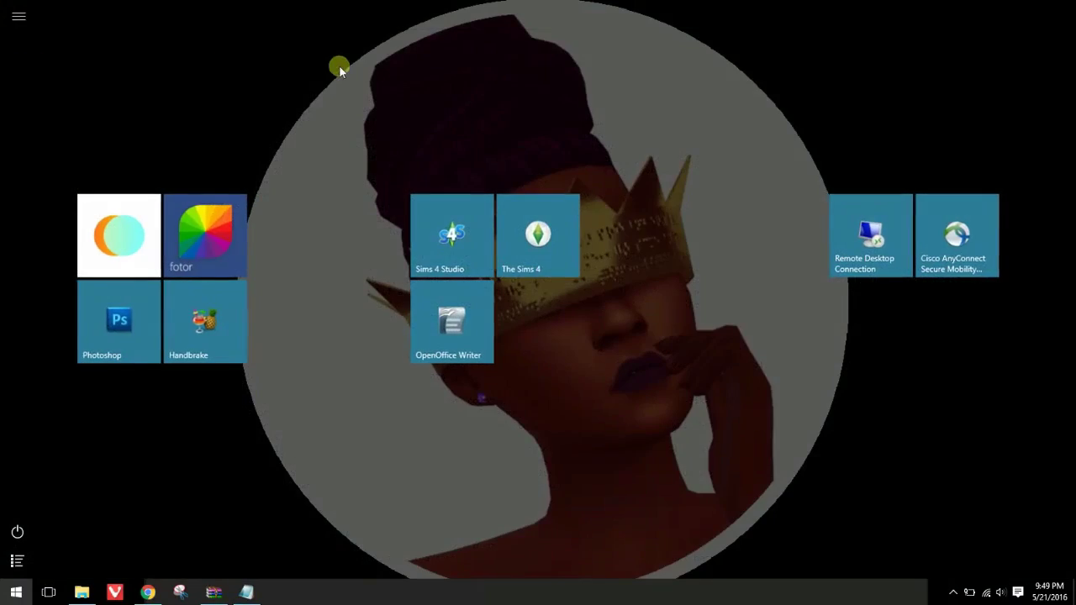
pyautogui.click(540, 231)
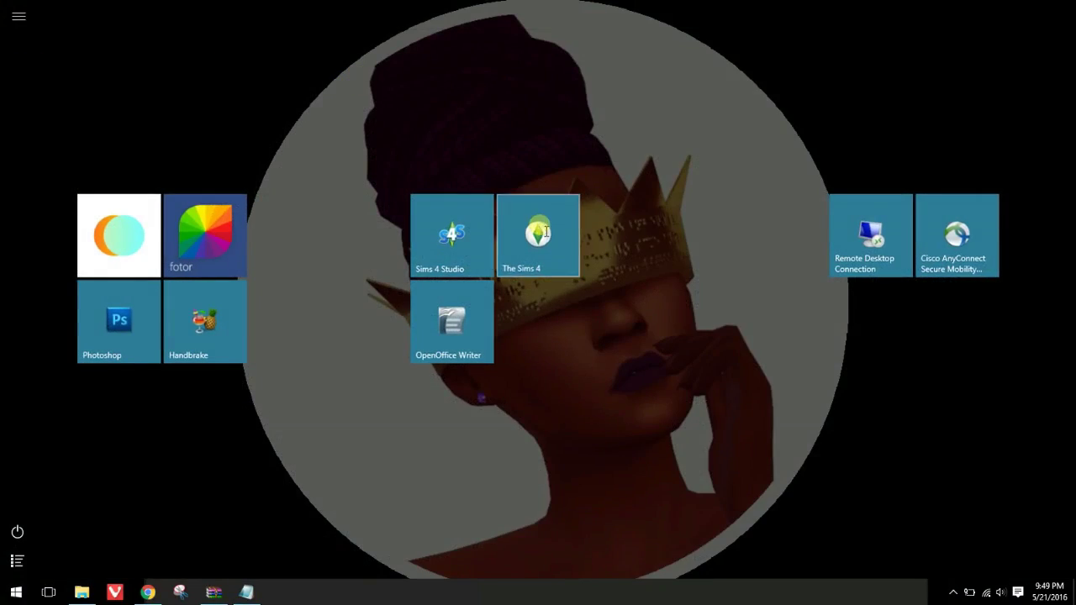